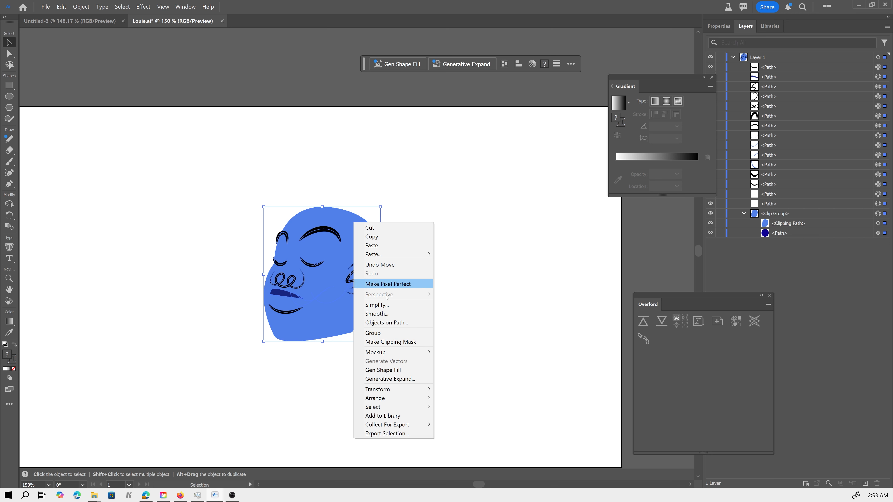
Group all the face paths and the clip group into a single object, leaving nothing selected
click(388, 337)
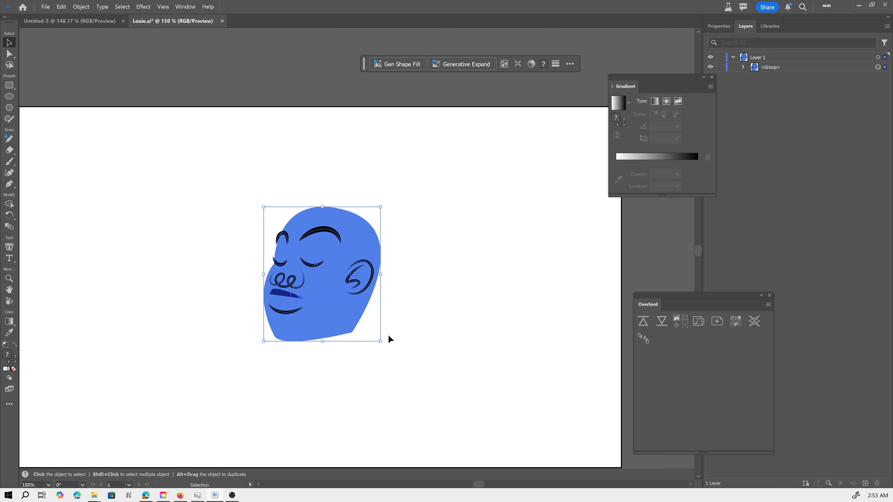
key(ctrl+shift+a)
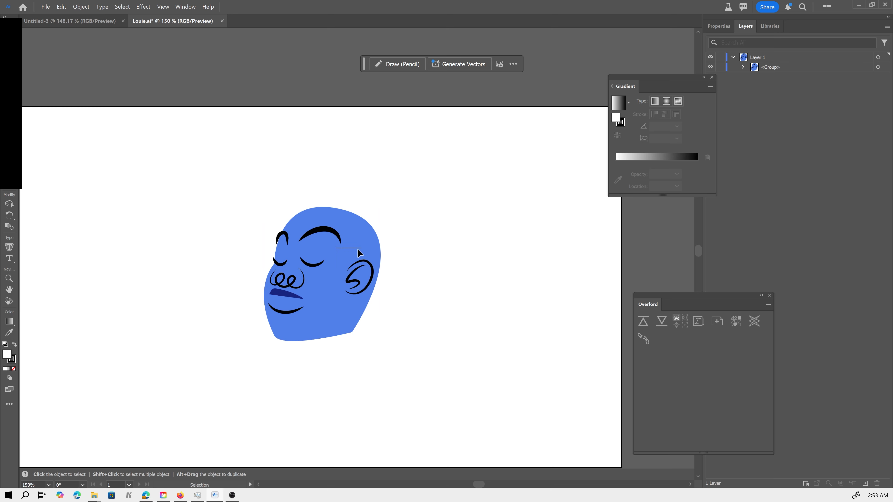
drag(437, 185, 239, 344)
click(246, 176)
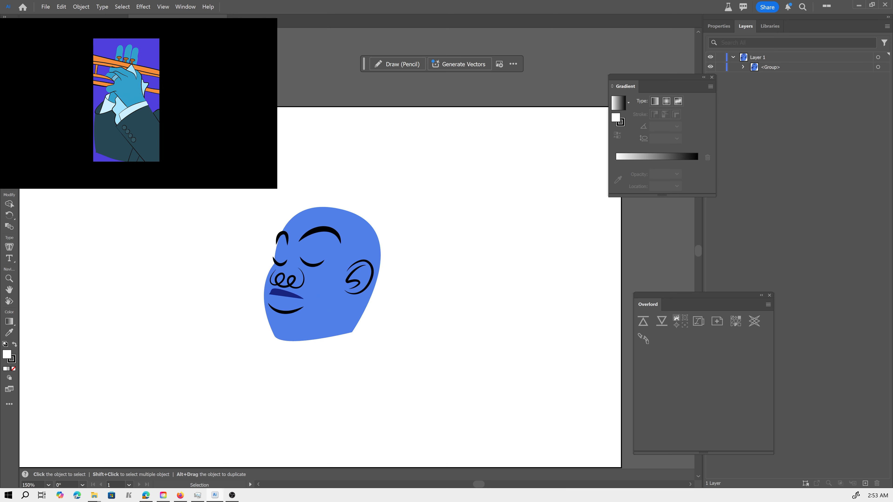
Select the grouped face and generate its rotatable views with Turntable
key(ctrl+a)
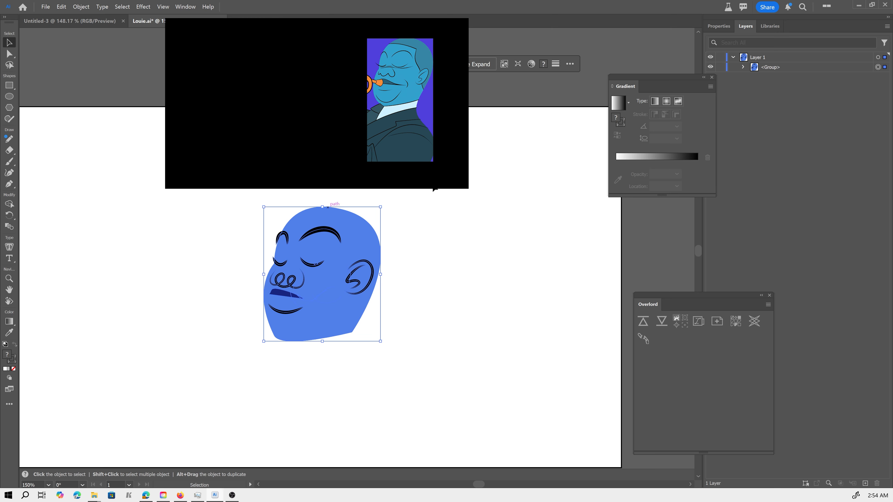
click(720, 27)
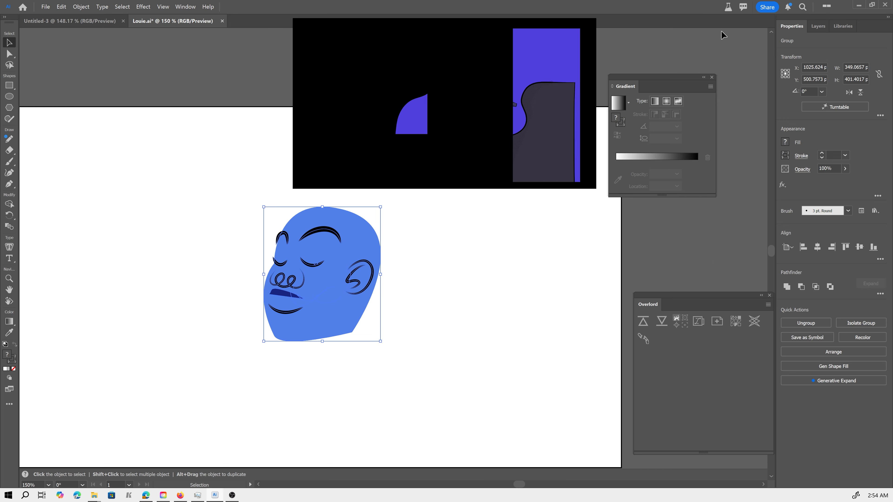
click(829, 107)
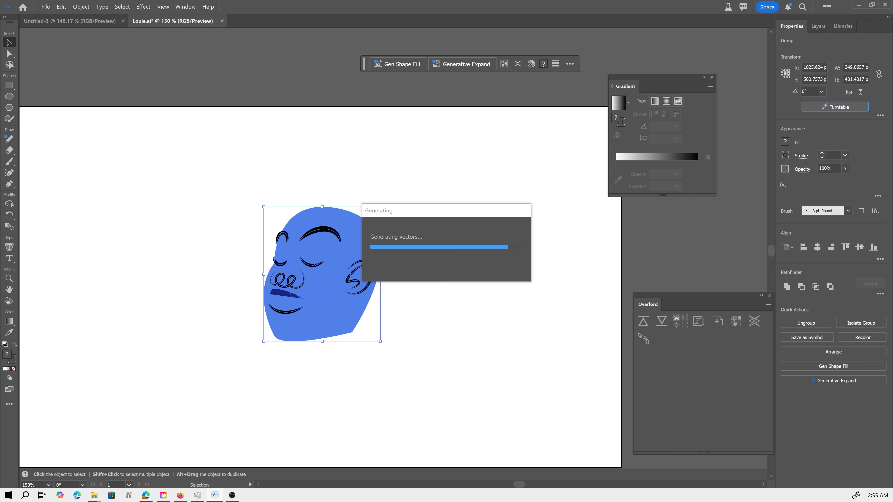
Preview the face's Turntable views at -15°,0°, -15°,-45°, 60°,-45°, 60°,45° and 45°,45°
mouse_move(279, 366)
mouse_down()
mouse_move(317, 373)
mouse_move(274, 374)
mouse_up()
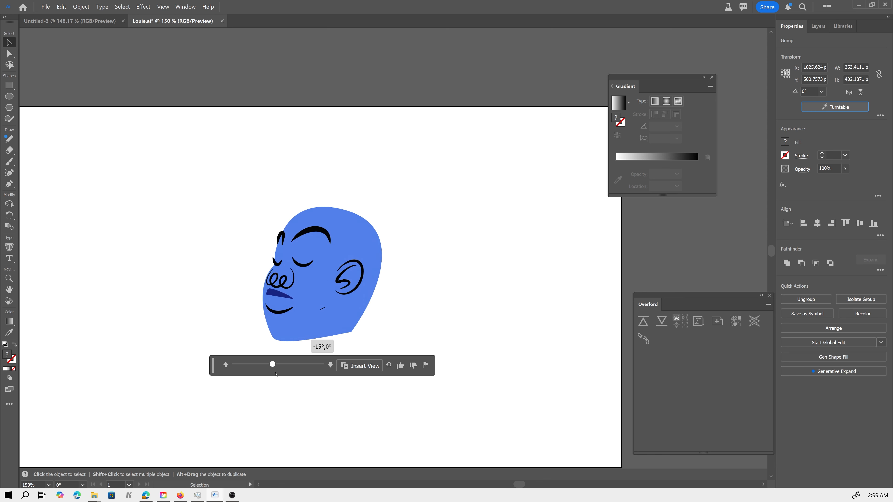
click(226, 365)
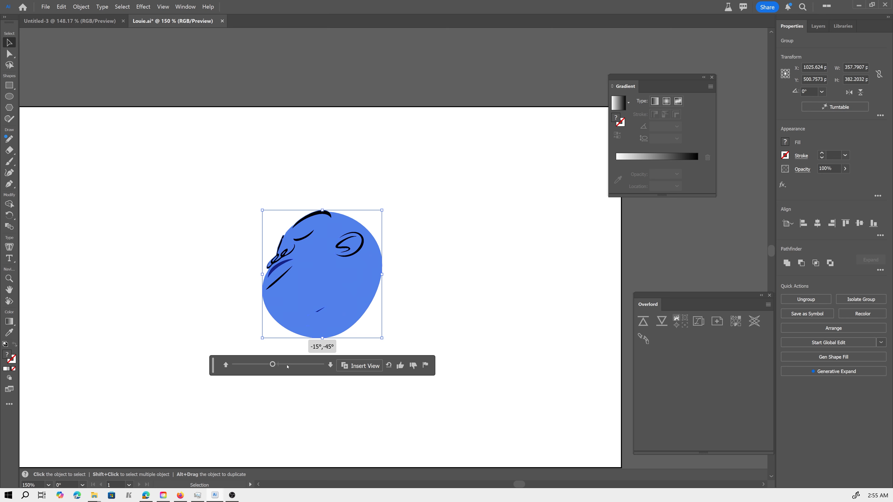
drag(272, 365, 300, 365)
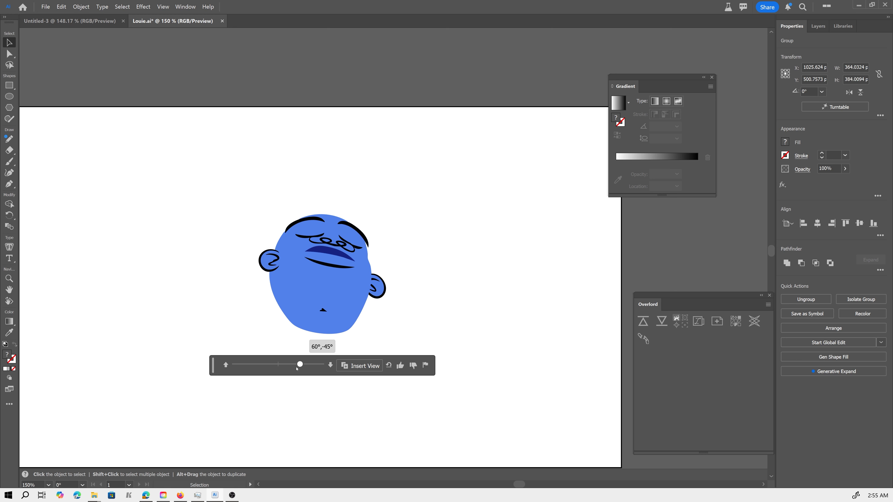
click(330, 365)
click(331, 365)
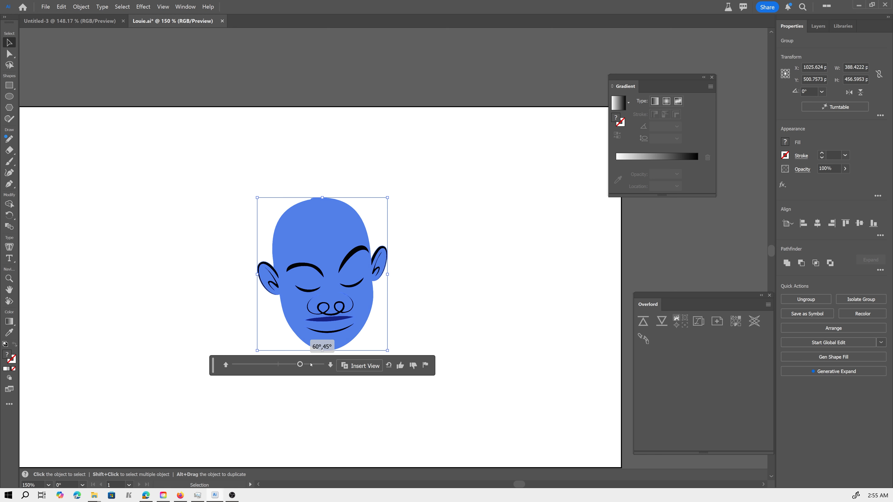
mouse_move(300, 364)
mouse_down()
mouse_move(314, 374)
mouse_move(266, 365)
mouse_move(329, 372)
mouse_move(295, 368)
mouse_up()
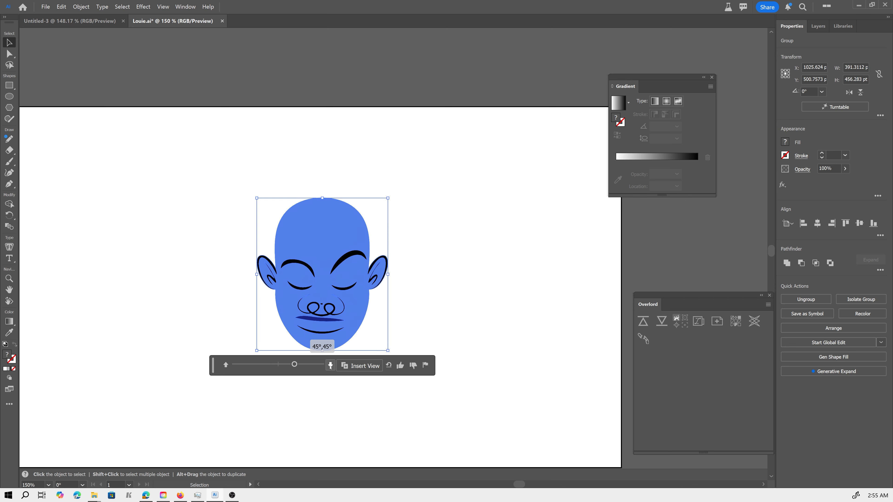
Rotate the face to the 15°,0° Turntable view and insert that view as a copy
click(226, 365)
drag(293, 365, 284, 365)
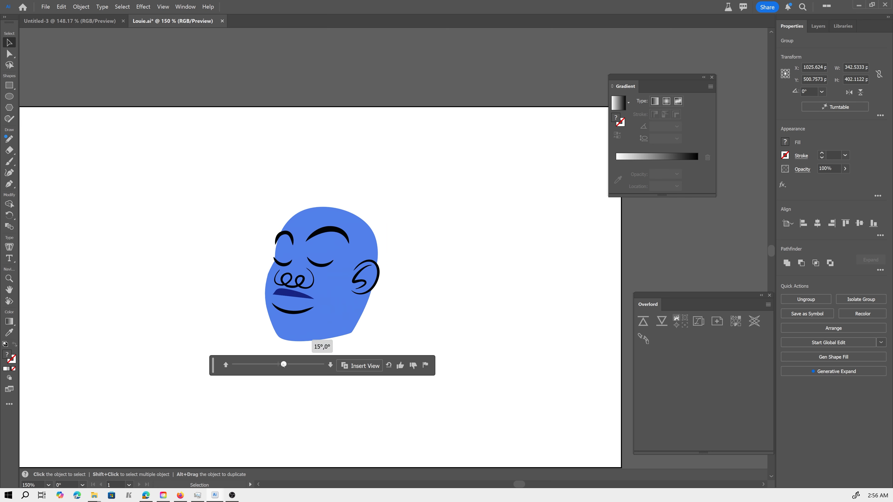
click(363, 366)
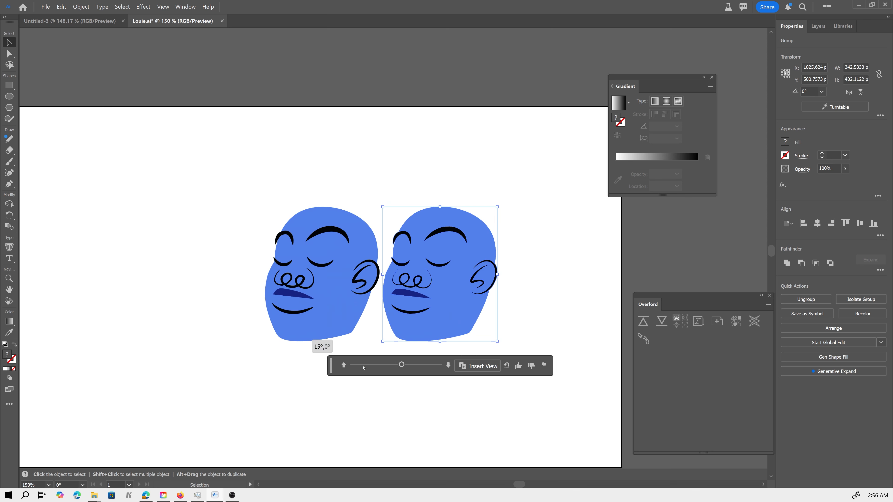
Rotate the inserted second head to the 75°,0° view and insert another view beside it
click(404, 366)
drag(404, 365, 424, 372)
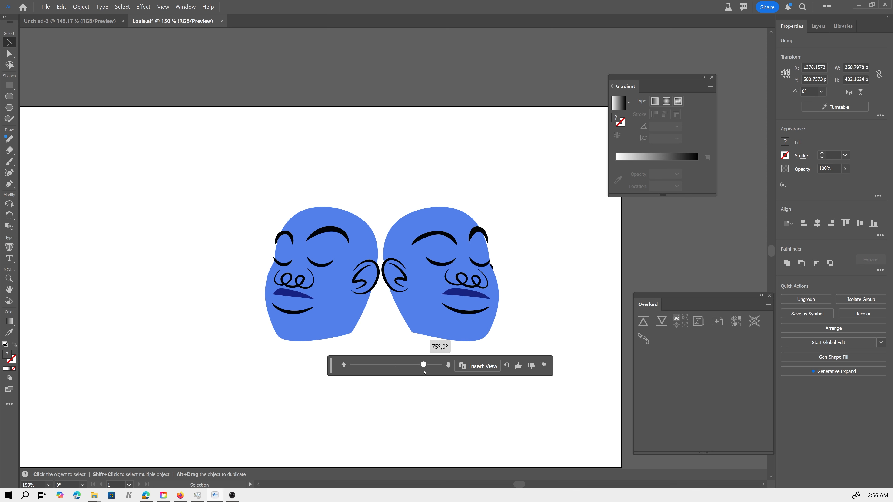
click(478, 367)
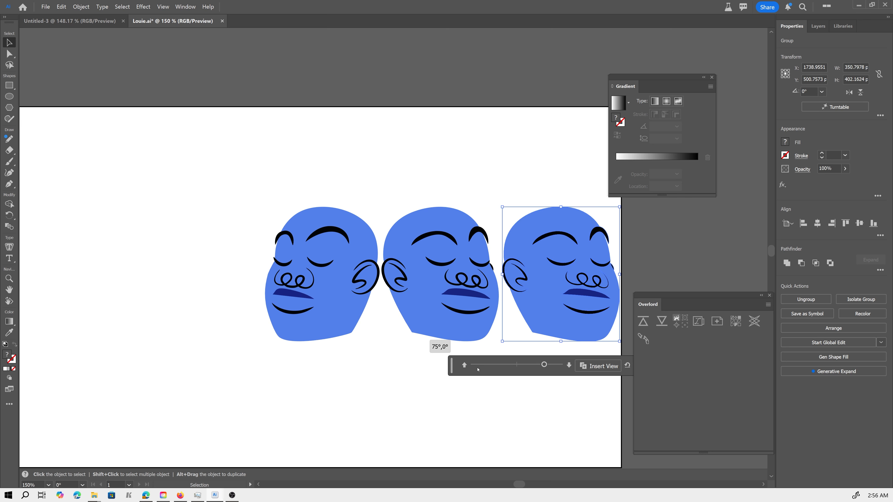
Rotate the third head to the front-facing 45°,0° view and insert a fourth head
mouse_move(536, 367)
mouse_down()
mouse_move(517, 368)
mouse_move(532, 370)
mouse_up()
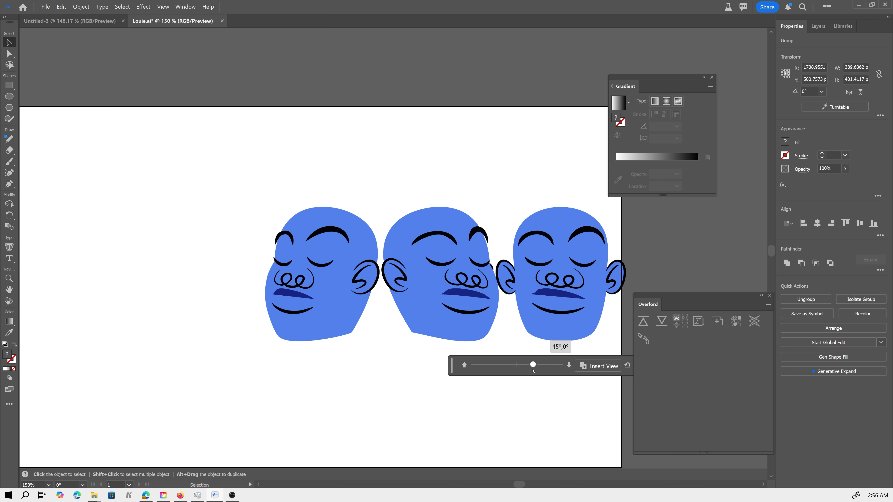
click(591, 367)
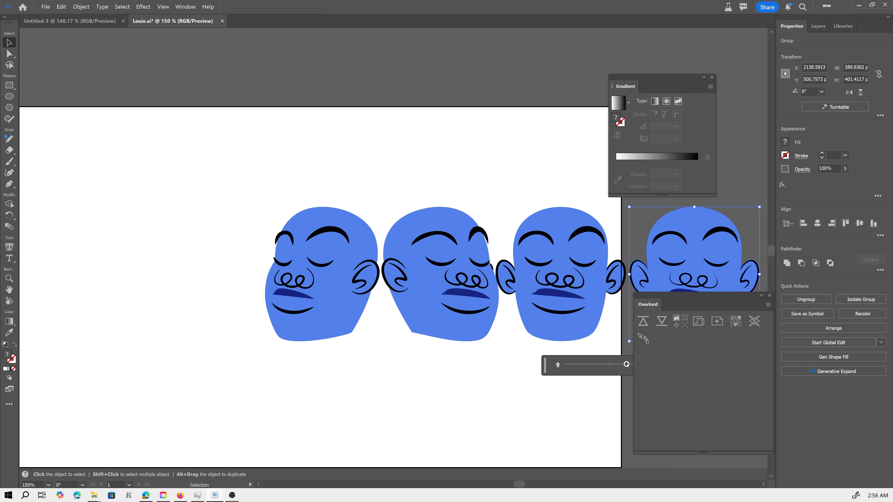
Turn the fourth head to show its back, insert that view, and move the new copy to the artboard's lower-left corner
drag(627, 364, 577, 365)
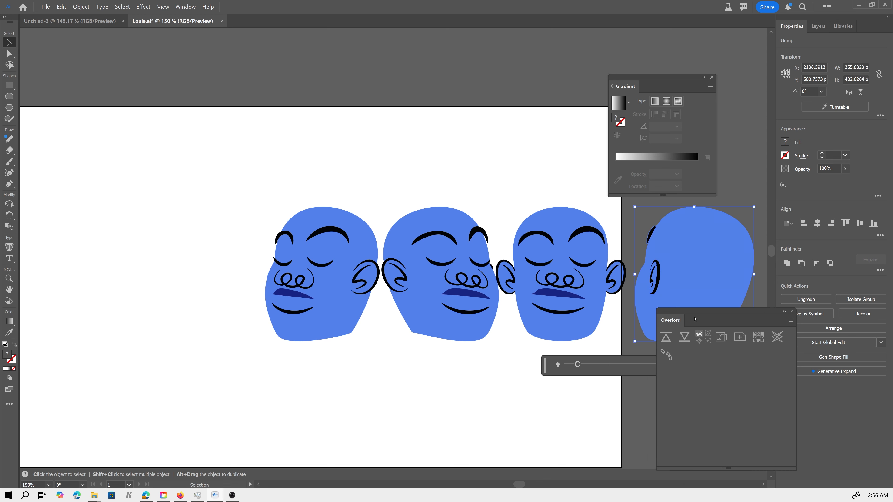
click(697, 366)
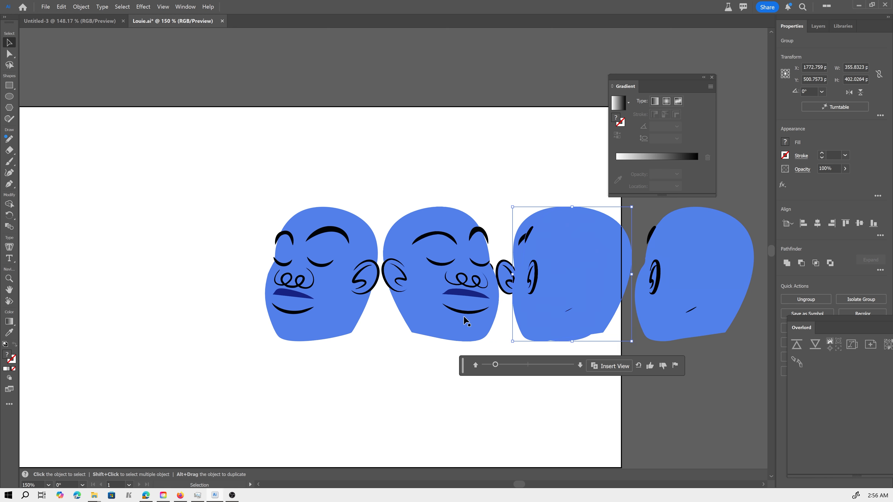
drag(542, 272, 96, 381)
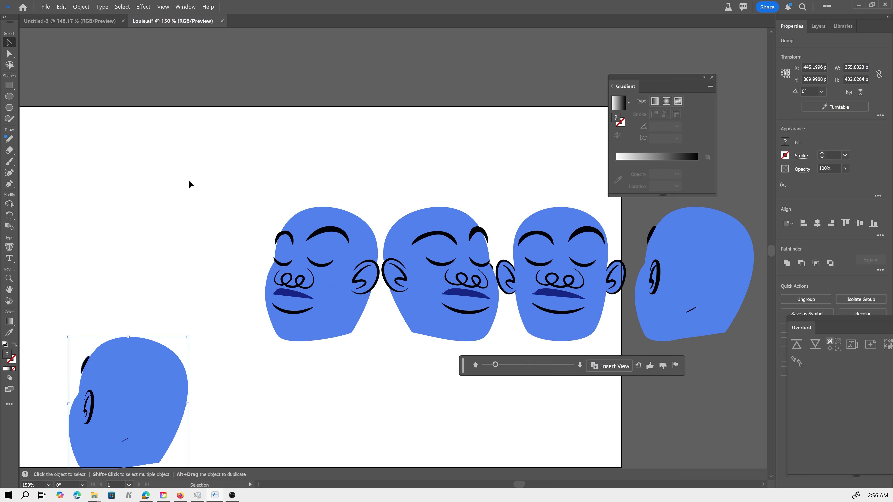
Select the row of four heads and move it up and left onto the artboard
drag(189, 184, 599, 332)
drag(520, 285, 318, 237)
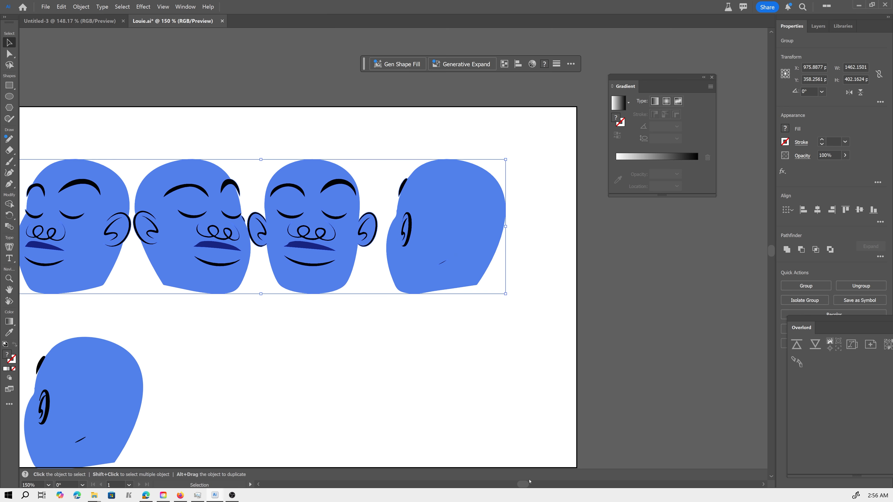
drag(527, 484, 514, 487)
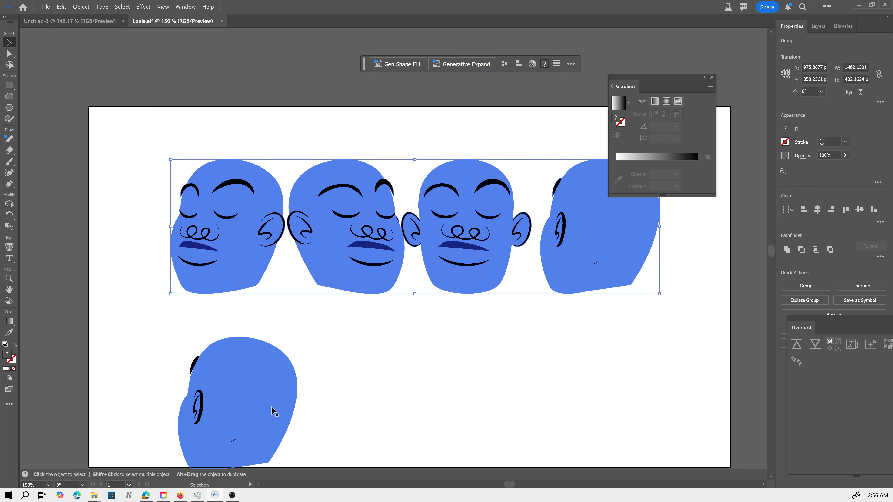
Shift the lower back-view head and the first two heads of the row further left for more spacing
click(255, 395)
drag(261, 386, 204, 379)
mouse_move(232, 217)
mouse_down()
mouse_move(239, 211)
mouse_move(216, 216)
mouse_up()
drag(337, 218, 331, 218)
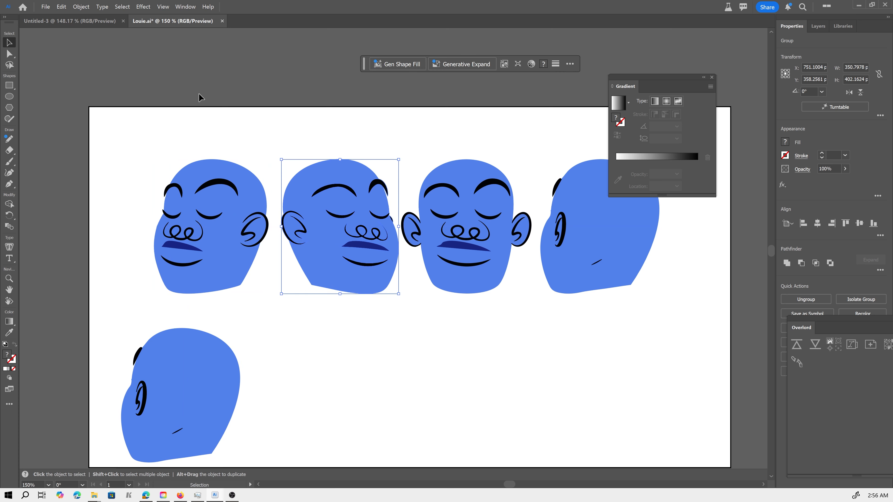
Select the four heads in the upper row and distribute them evenly by their horizontal centers
drag(172, 94, 670, 257)
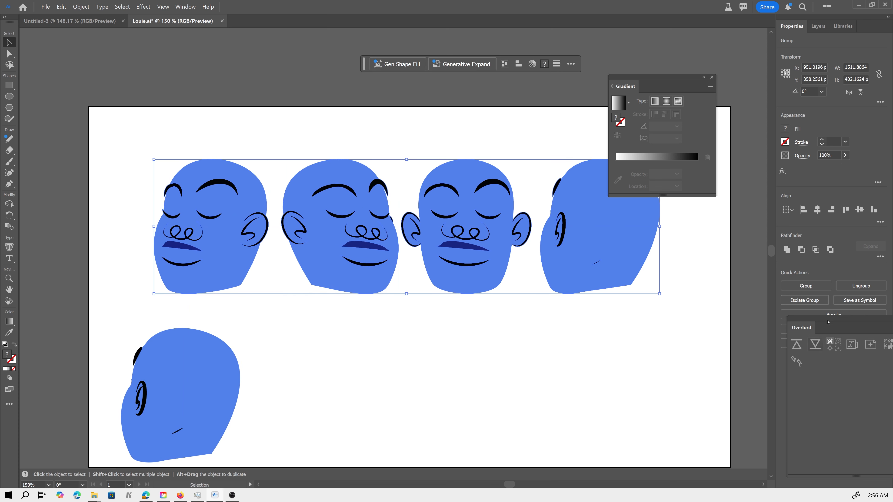
drag(835, 320, 721, 350)
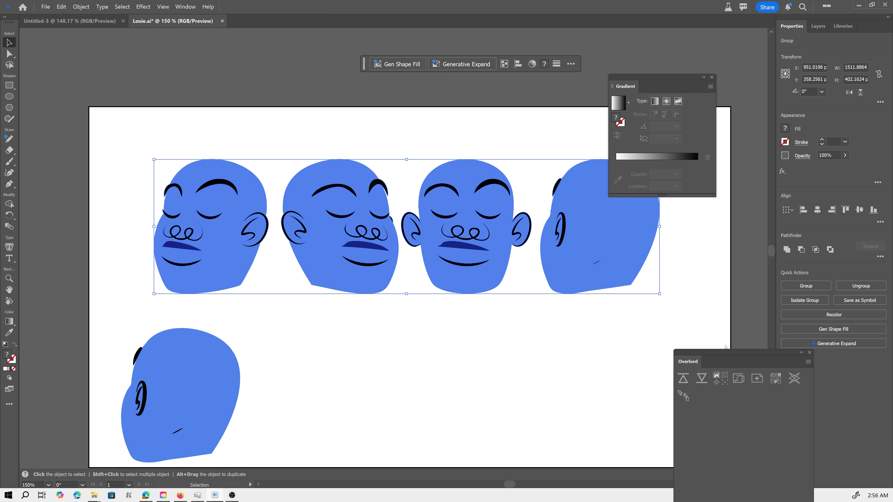
click(880, 221)
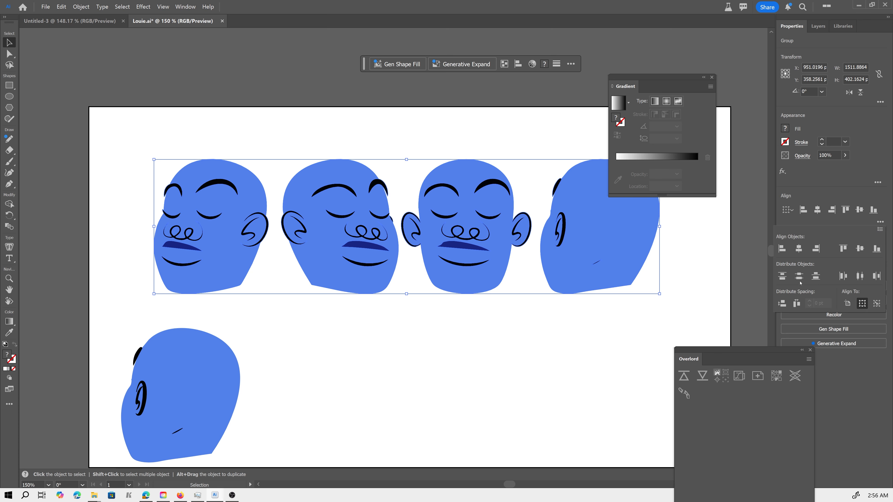
click(861, 276)
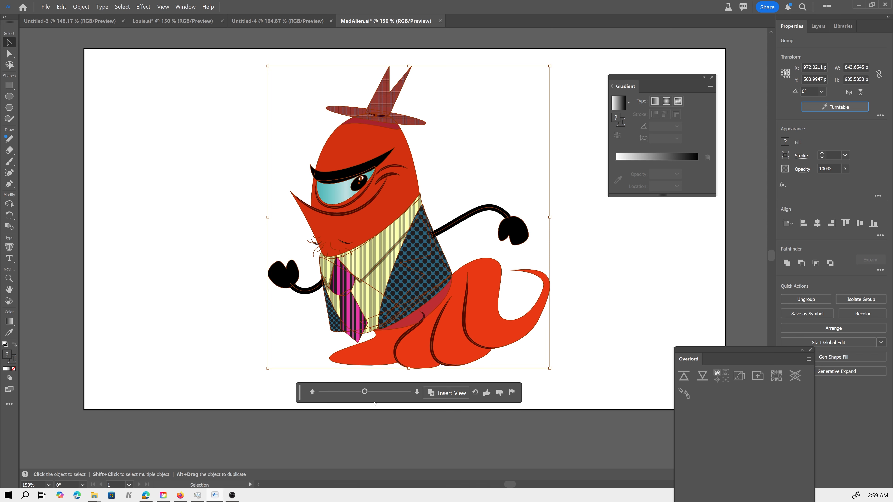
Preview the alien in MadAlien.ai turned to 75° and back to 0° with a -45° vertical tilt
drag(364, 393, 393, 400)
click(312, 393)
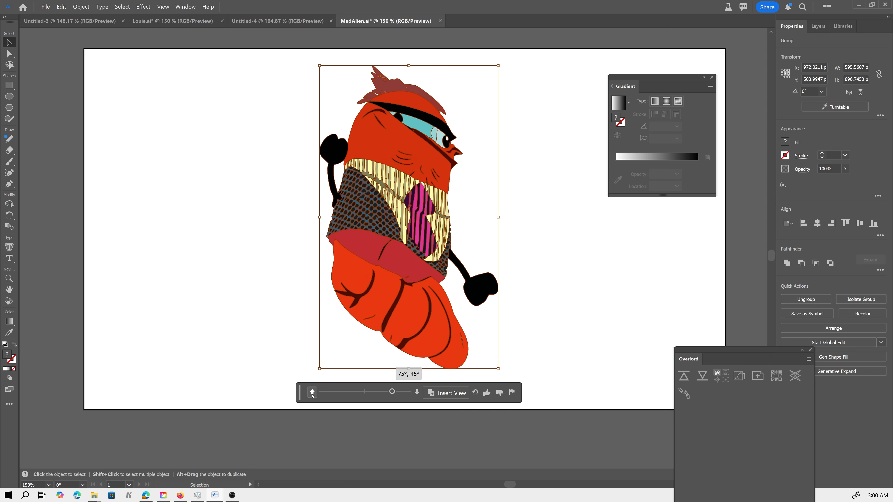
click(343, 392)
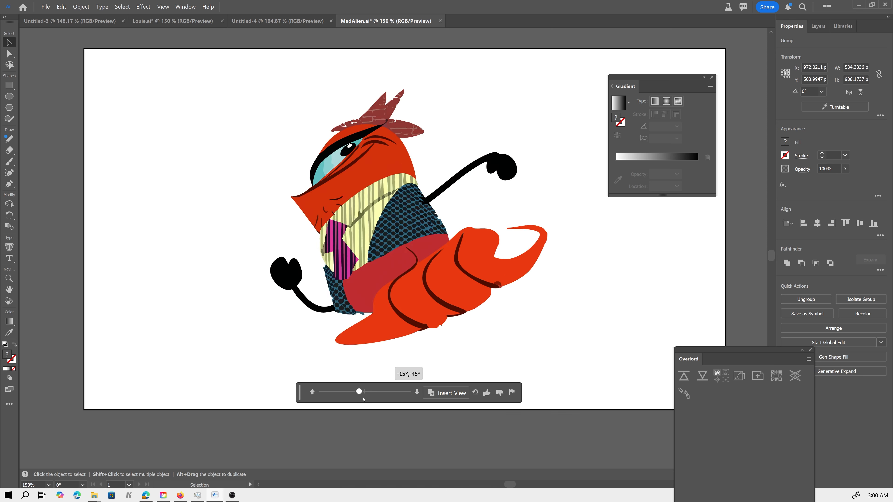
drag(344, 392, 365, 392)
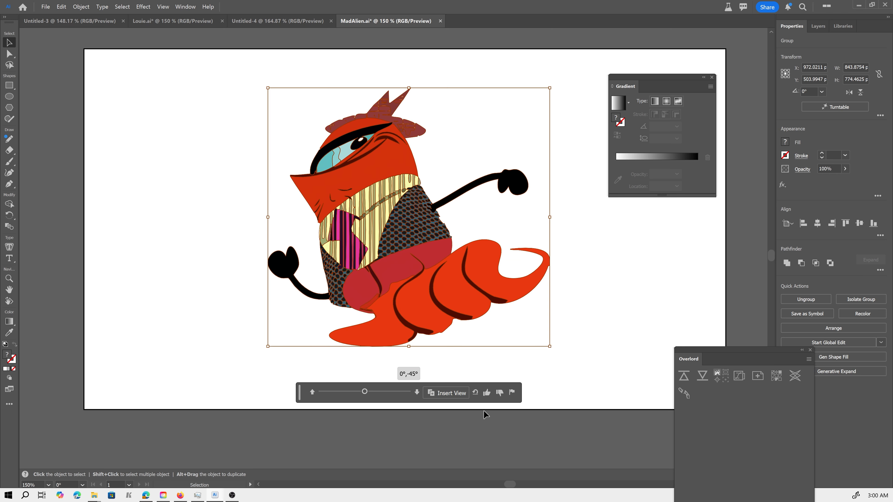
Preview the alien with a 45° vertical tilt while rotating it sideways, and return to the 0°,0° view
click(417, 392)
click(417, 393)
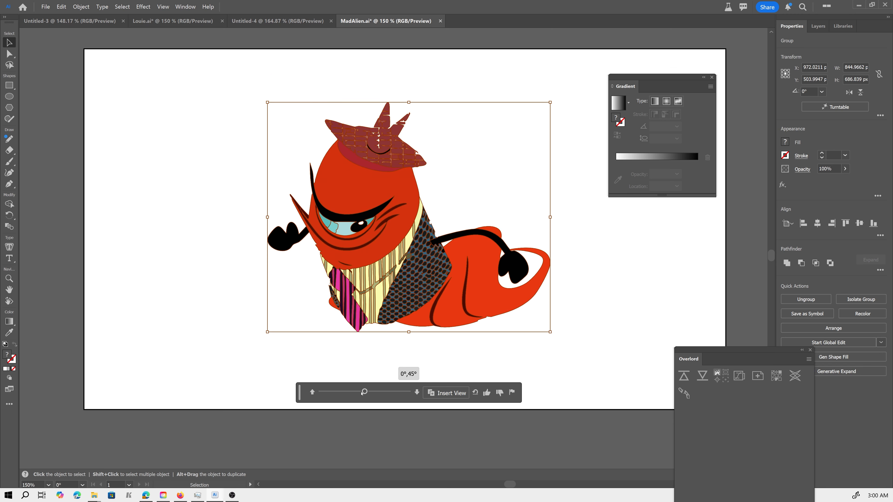
mouse_move(362, 393)
mouse_down()
mouse_move(401, 393)
mouse_move(315, 385)
mouse_move(401, 390)
mouse_move(342, 392)
mouse_move(391, 390)
mouse_move(380, 390)
mouse_up()
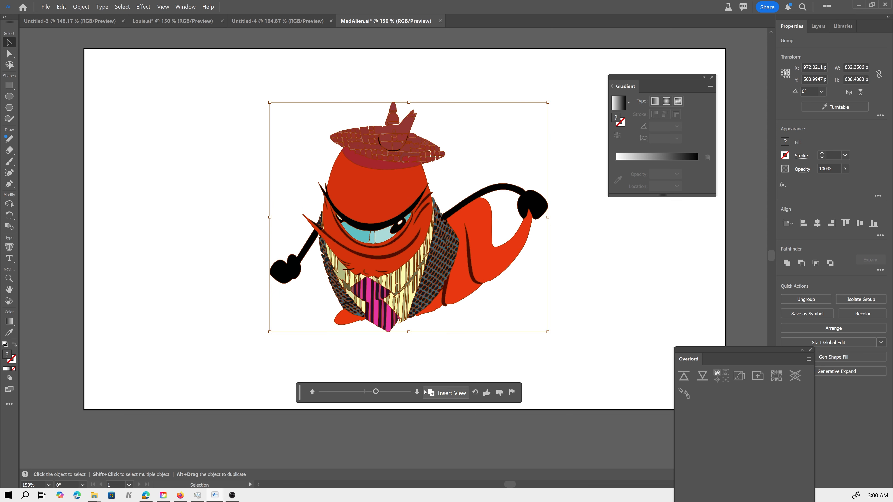
drag(376, 391, 364, 392)
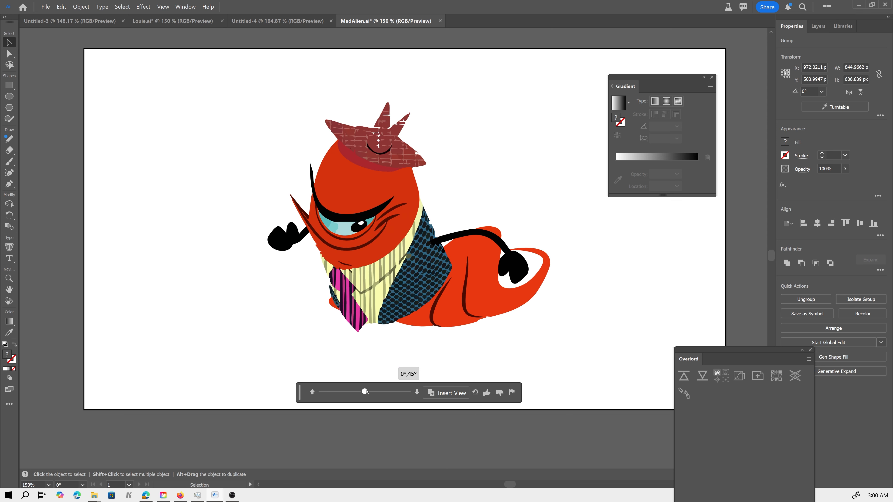
click(312, 391)
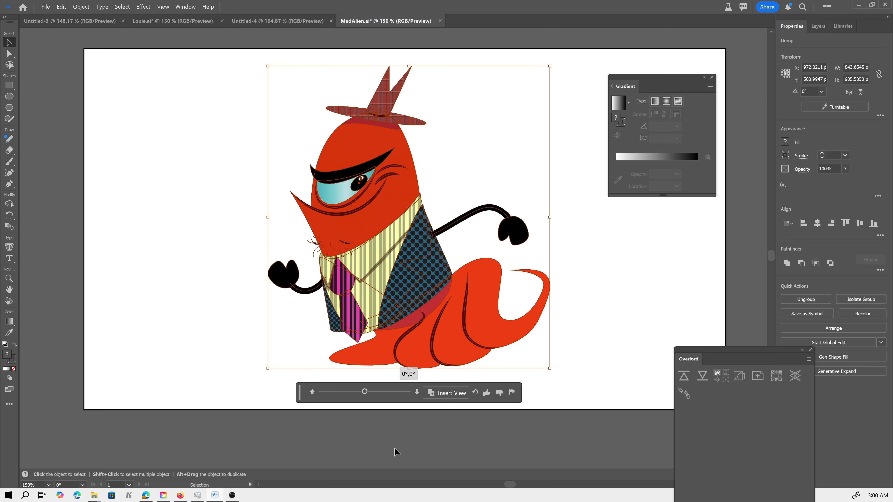